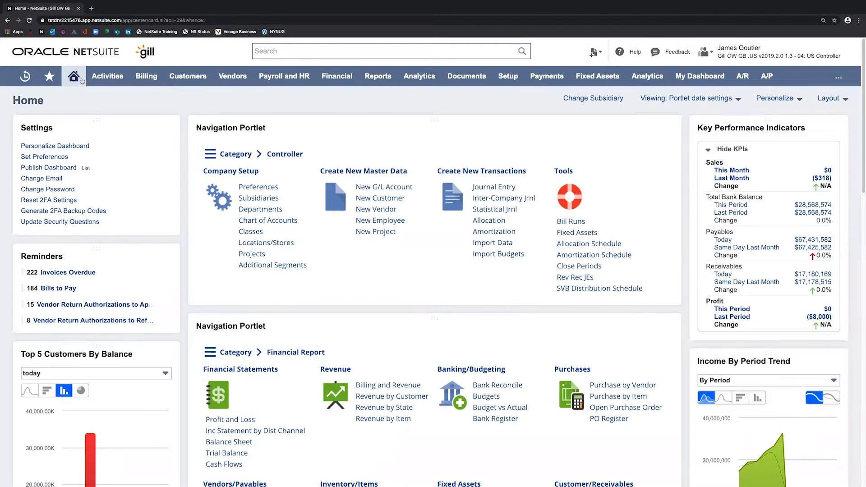
Step: Add a Calendar portlet to the Home dashboard from the standard personalization content
mouse_move(184, 79)
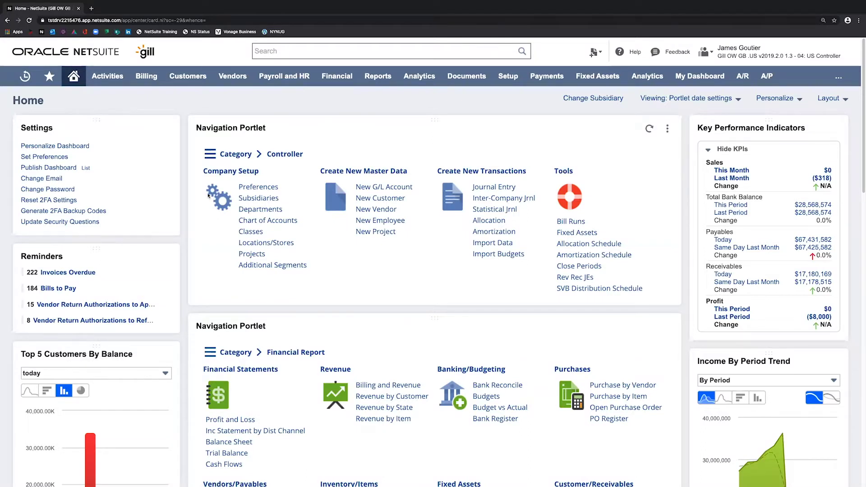
left_click(796, 101)
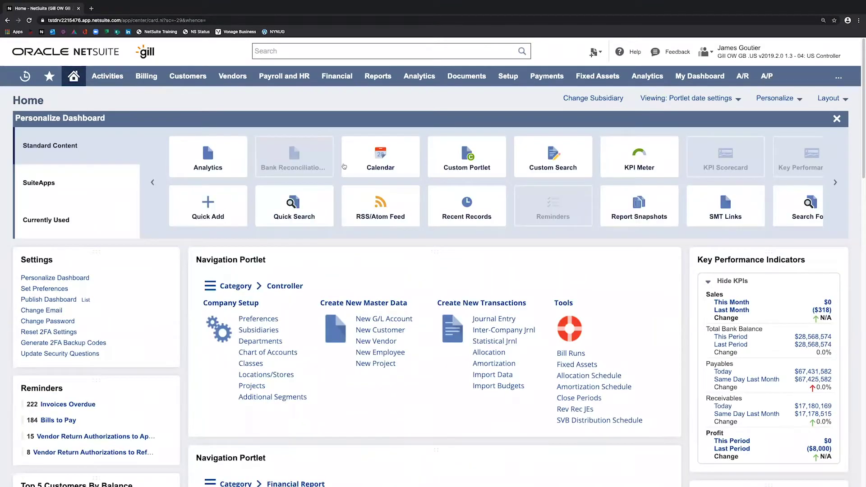
left_click(393, 168)
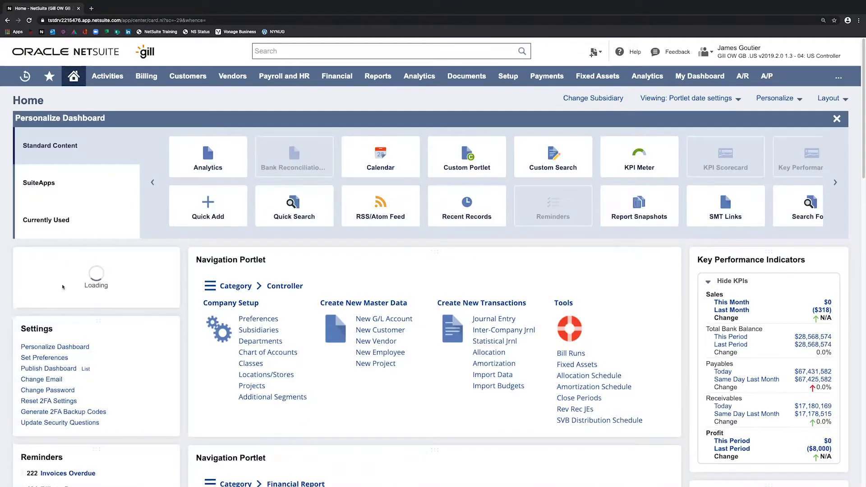
Step: Switch the My Calendar portlet to the Week view
left_click(166, 260)
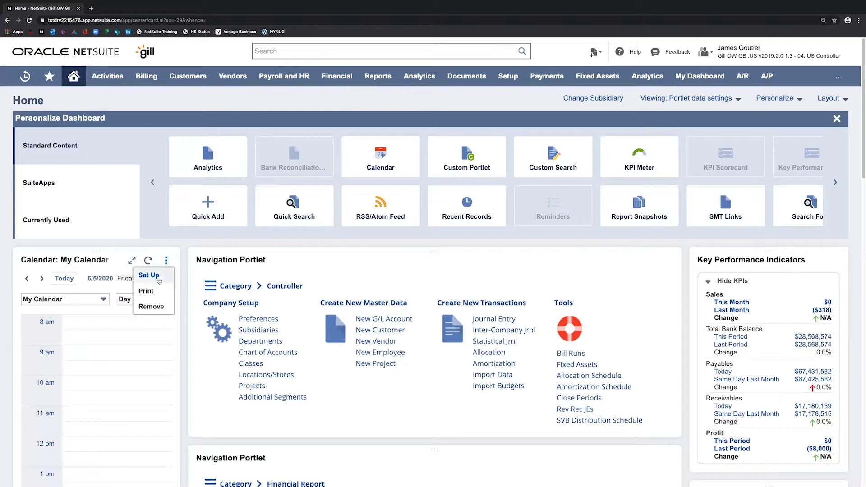
left_click(76, 300)
left_click(136, 300)
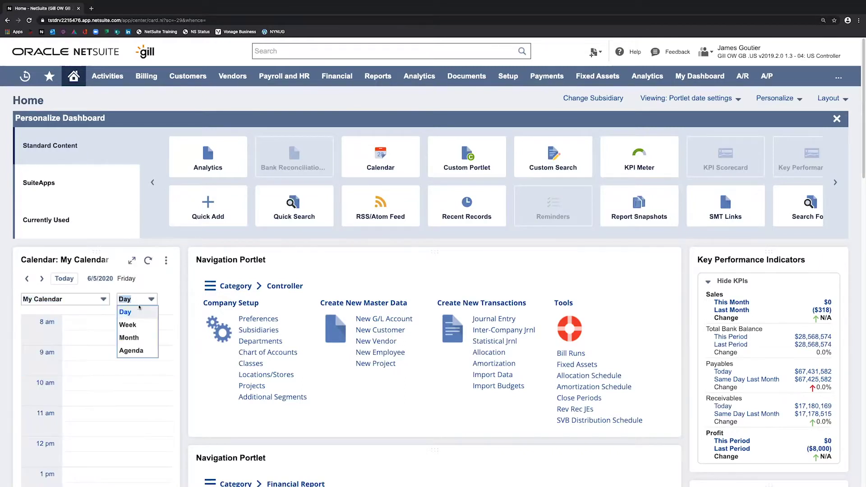
left_click(131, 338)
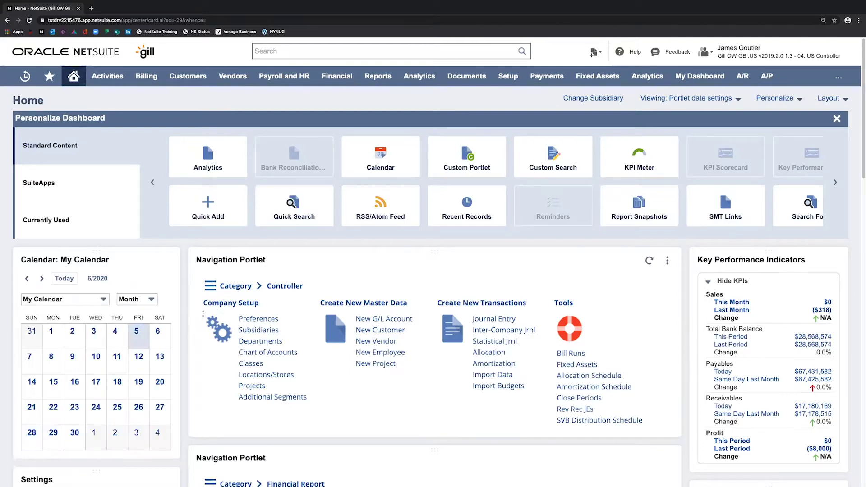
left_click(135, 299)
left_click(128, 325)
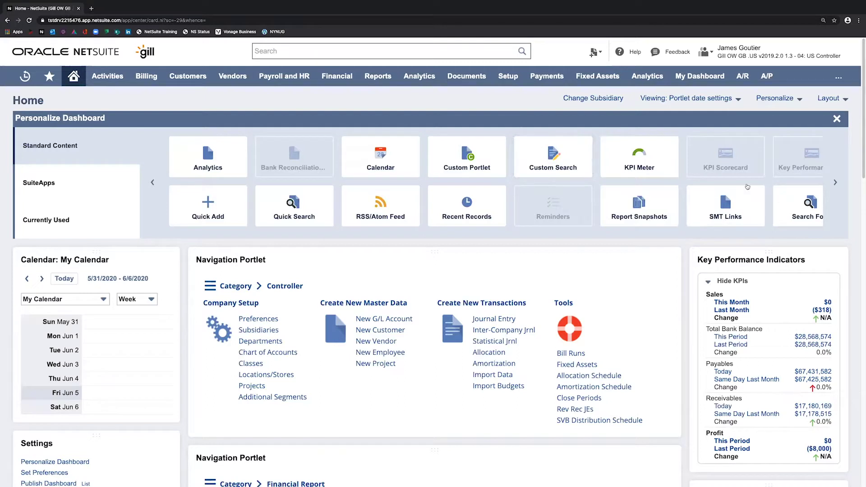
Step: Review the remaining standard content, the SuiteApps and the currently used portlets, and close the dashboard personalization
left_click(839, 184)
left_click(840, 186)
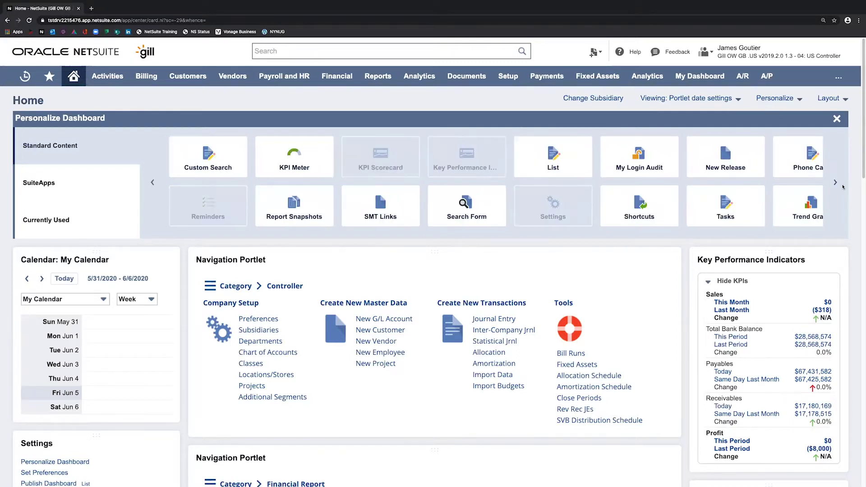
left_click(39, 183)
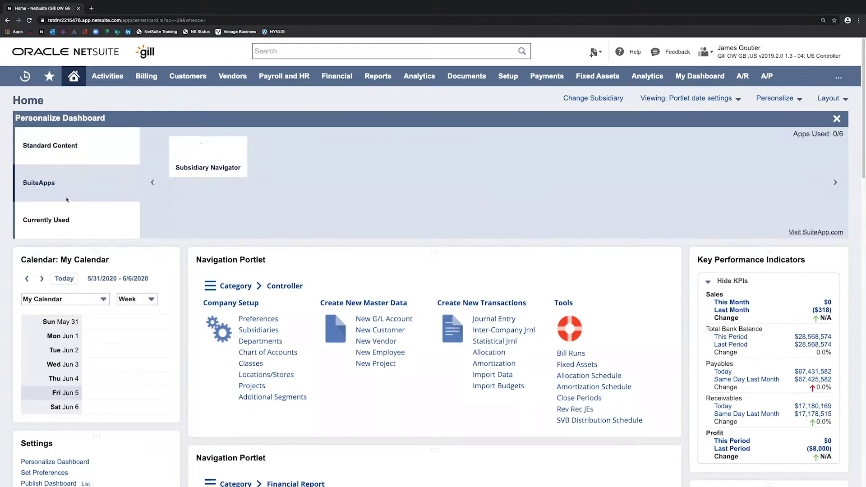
left_click(63, 232)
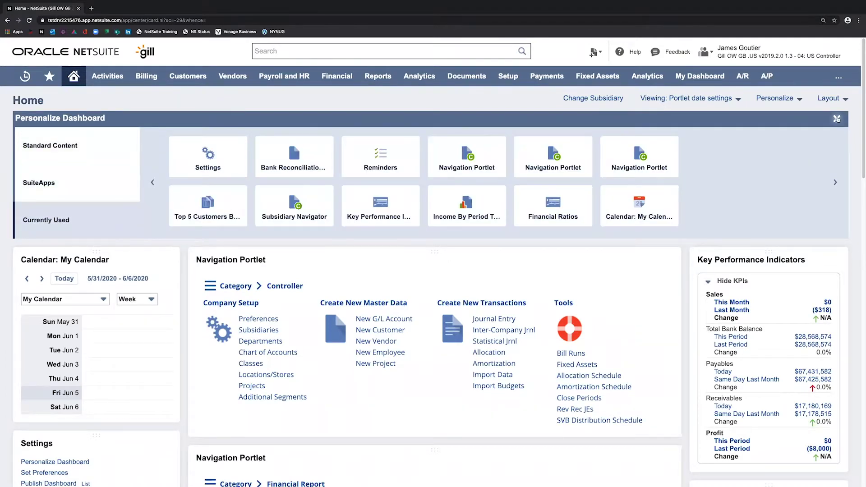
left_click(837, 99)
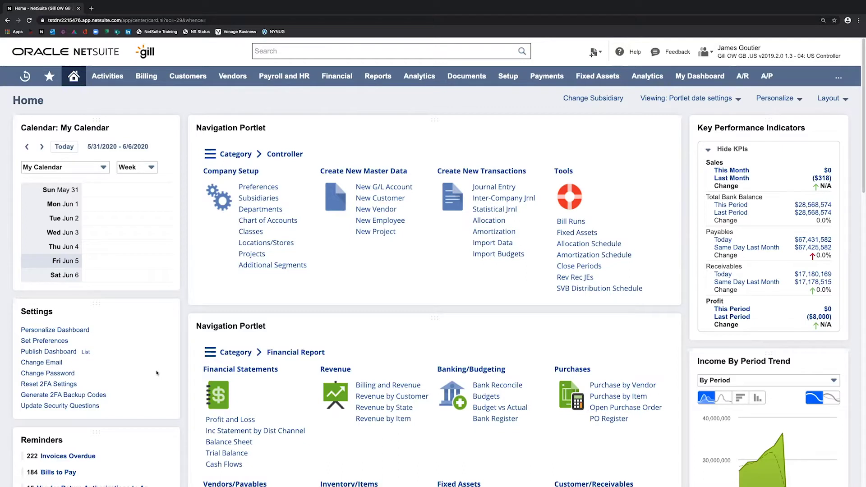
Step: Start publishing the dashboard with the name "BSP | Controller US" and the ID "_bsp_controllerus"
left_click(60, 352)
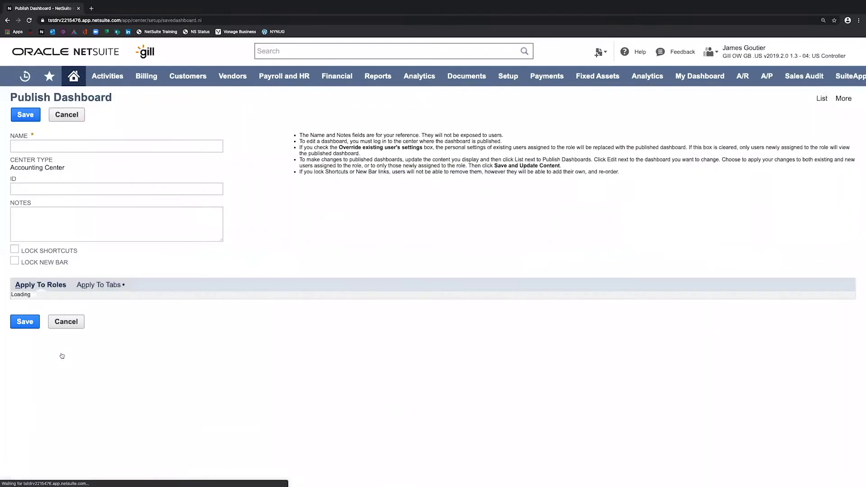
left_click(181, 147)
type("BSP | C")
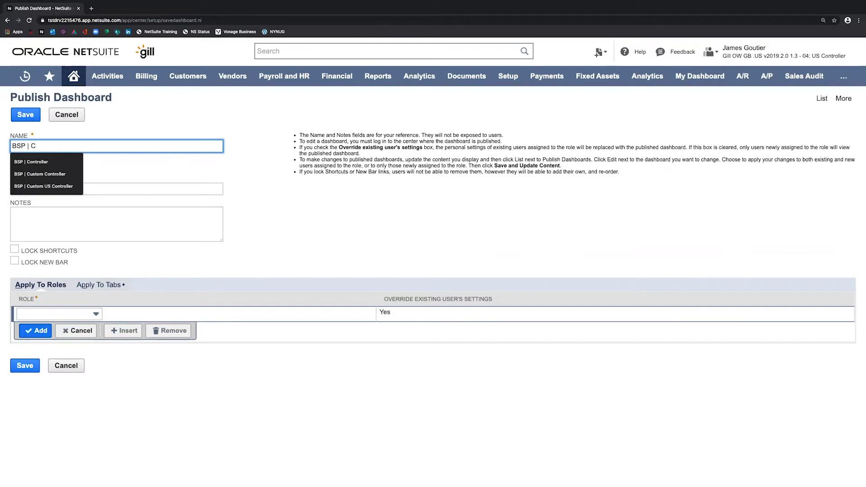
type("ontroller US")
left_click(13, 189)
type("_bsp_controller")
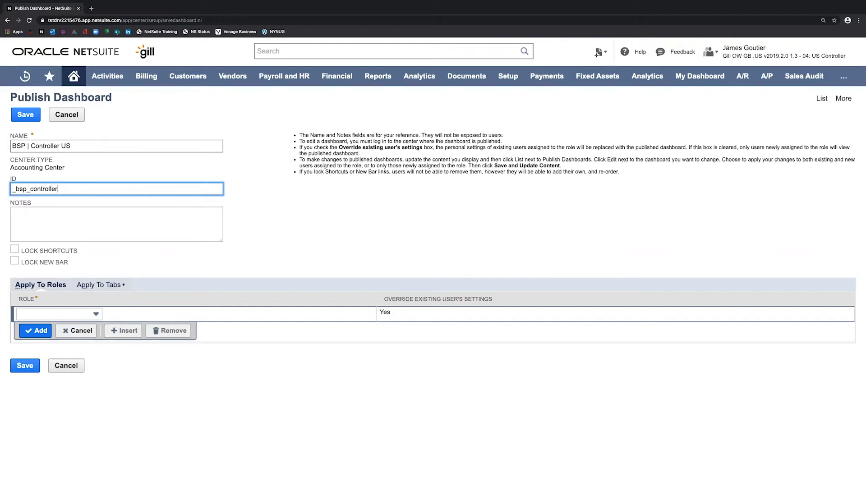
type("us")
key("Tab")
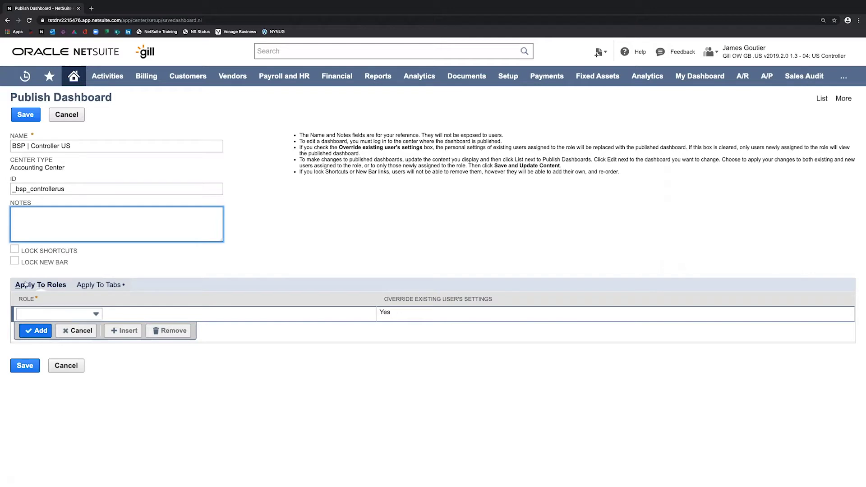
Step: Choose 04: US Controller as the role the published dashboard applies to
left_click(89, 286)
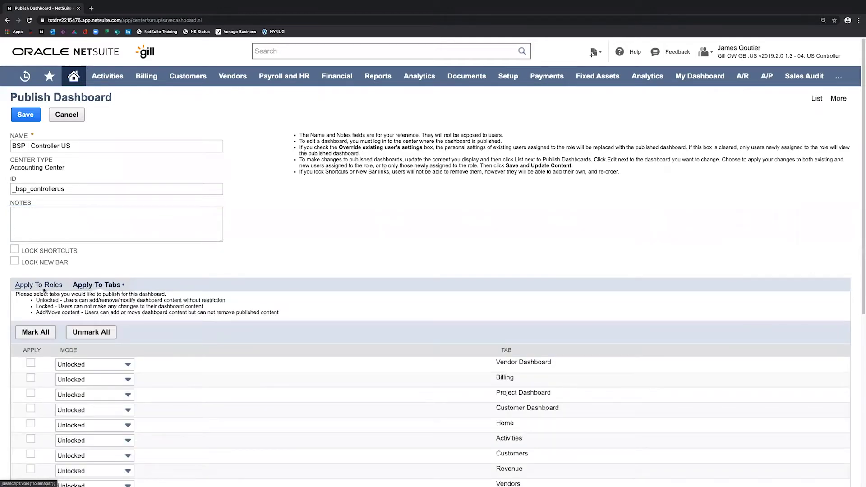
left_click(40, 285)
left_click(52, 316)
left_click(52, 315)
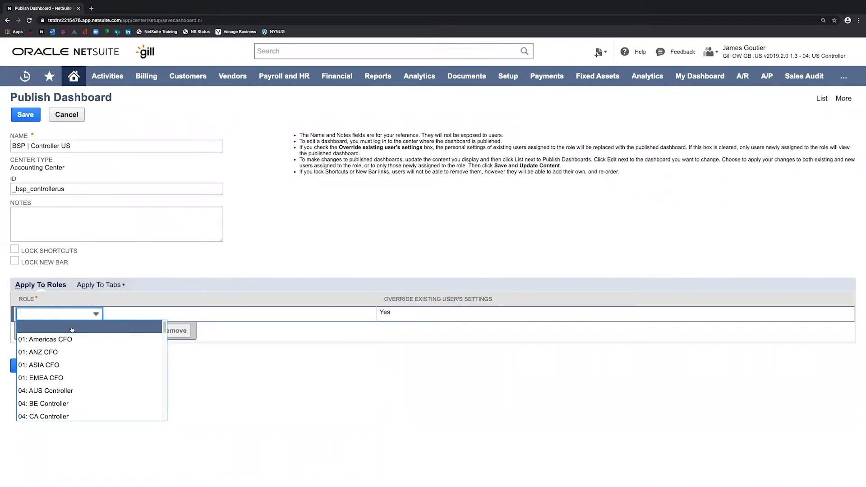
scroll(85, 391, "down", 2)
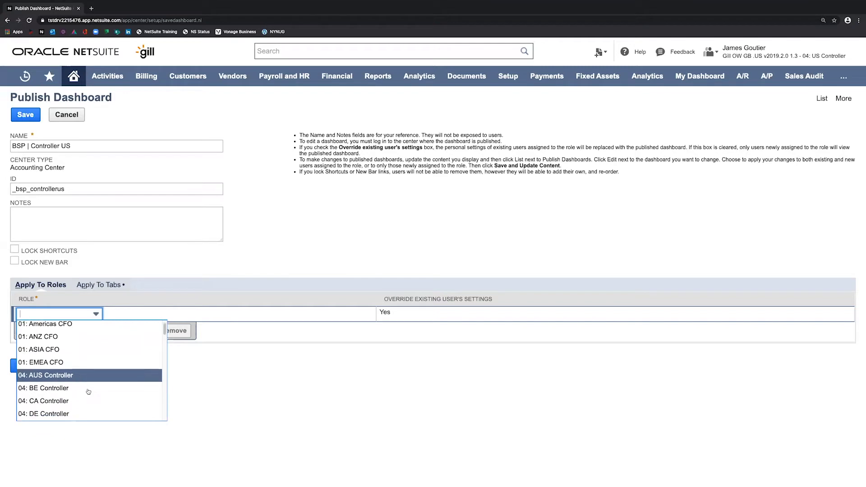
scroll(81, 395, "down", 5)
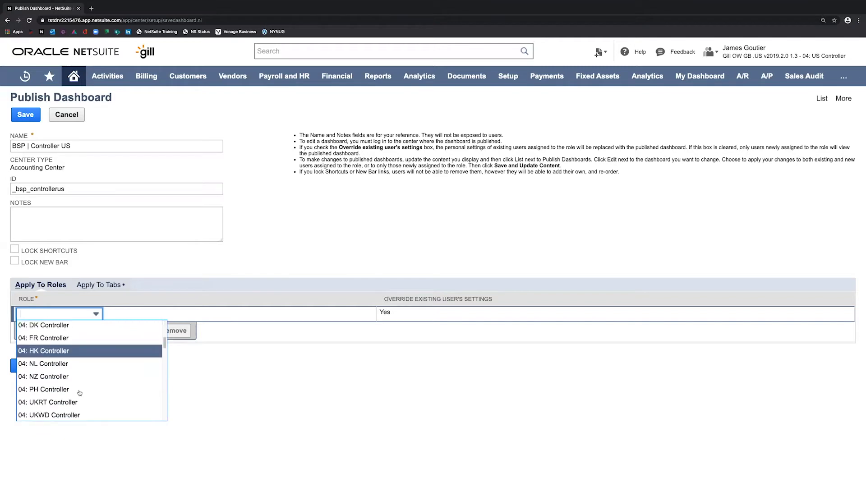
scroll(80, 393, "down", 3)
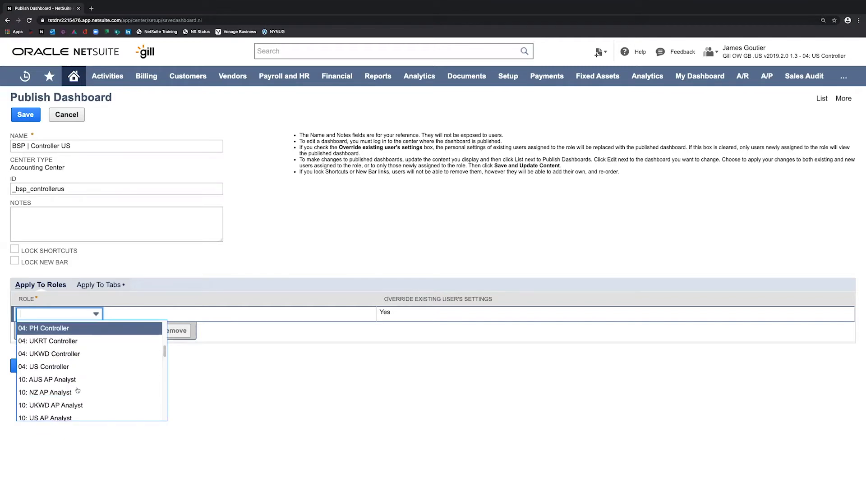
scroll(76, 390, "up", 1)
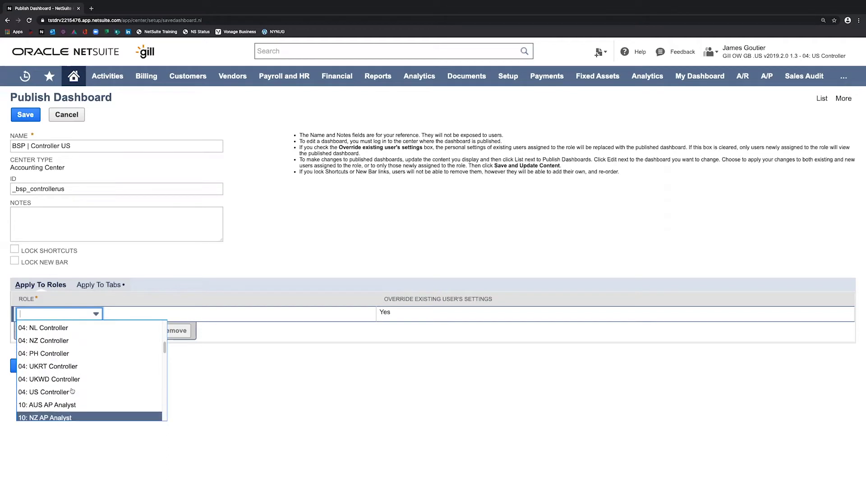
left_click(70, 392)
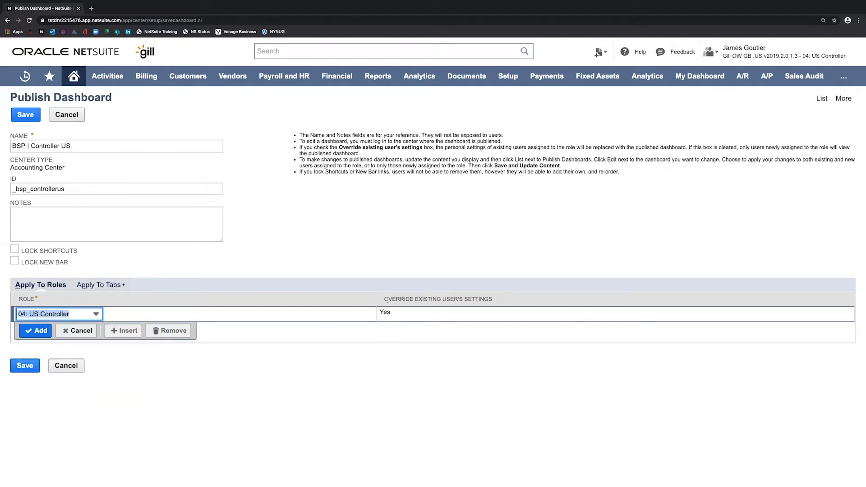
Step: Keep overriding existing users' settings enabled for the US Controller role and add the role line
left_click_drag(384, 299, 493, 299)
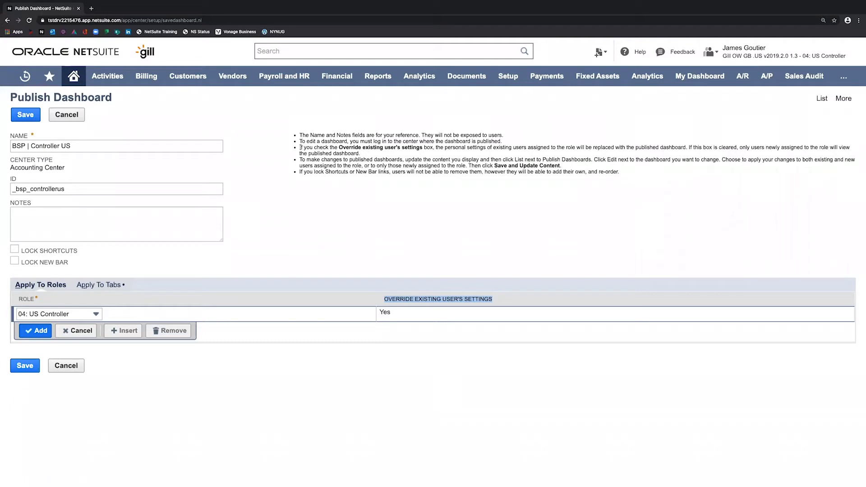
left_click(385, 313)
left_click(294, 315)
left_click(294, 315)
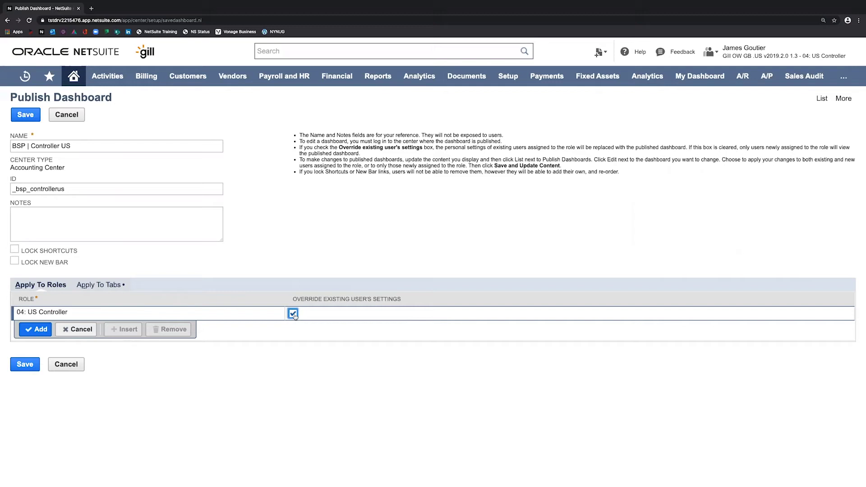
left_click(292, 317)
left_click(294, 314)
left_click(35, 329)
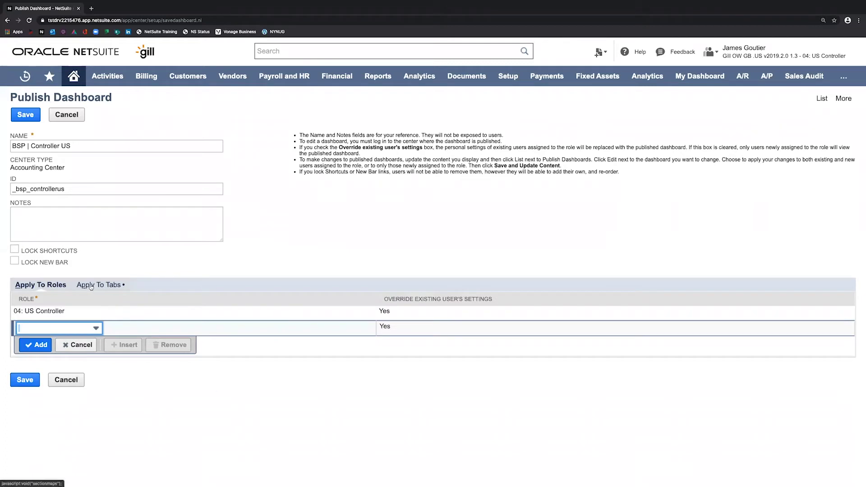
left_click(96, 328)
left_click(351, 391)
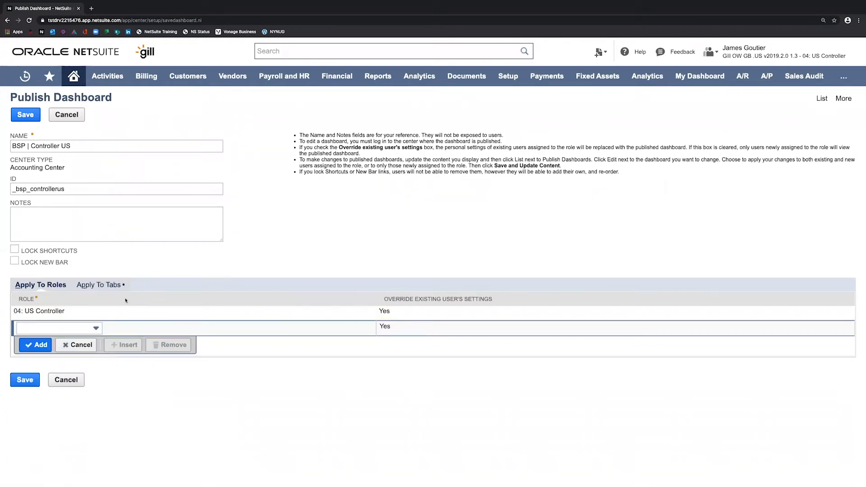
Step: Mark all tabs for publishing with this dashboard, keeping their mode as Unlocked
left_click(108, 289)
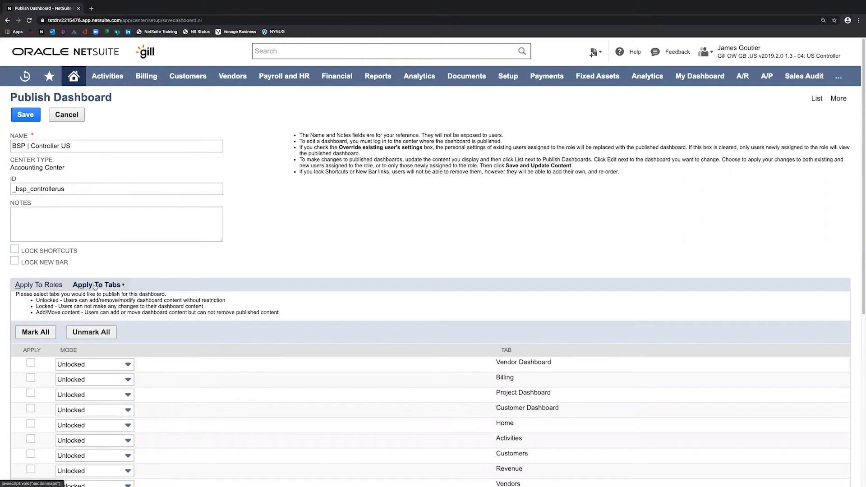
scroll(96, 287, "down", 2)
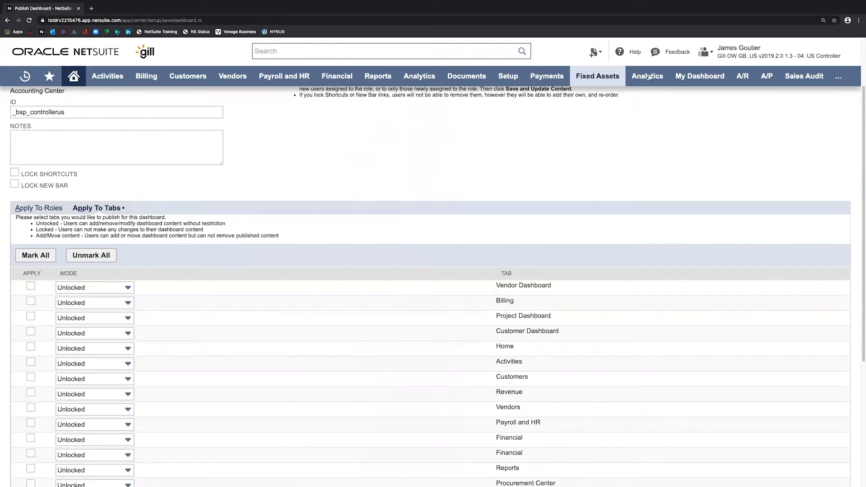
left_click(30, 347)
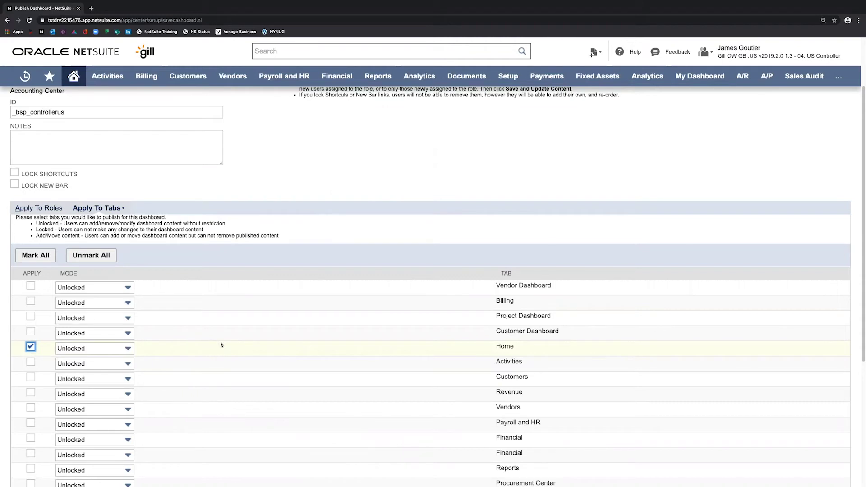
left_click(35, 256)
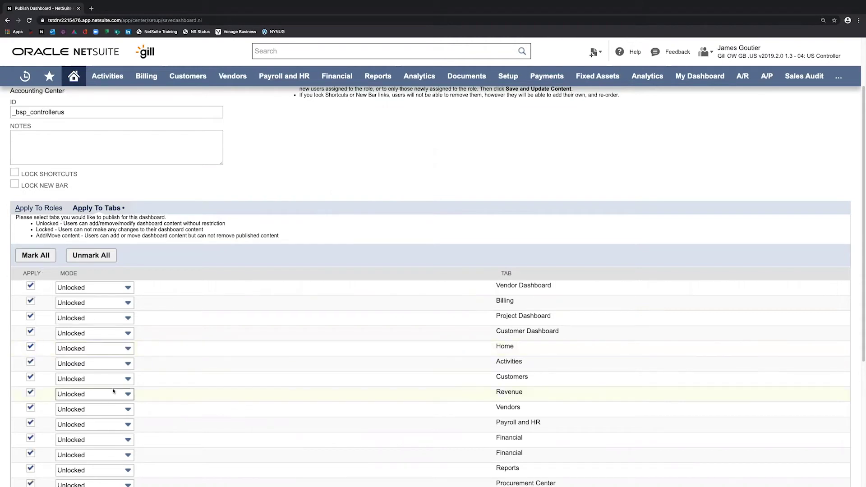
left_click(105, 291)
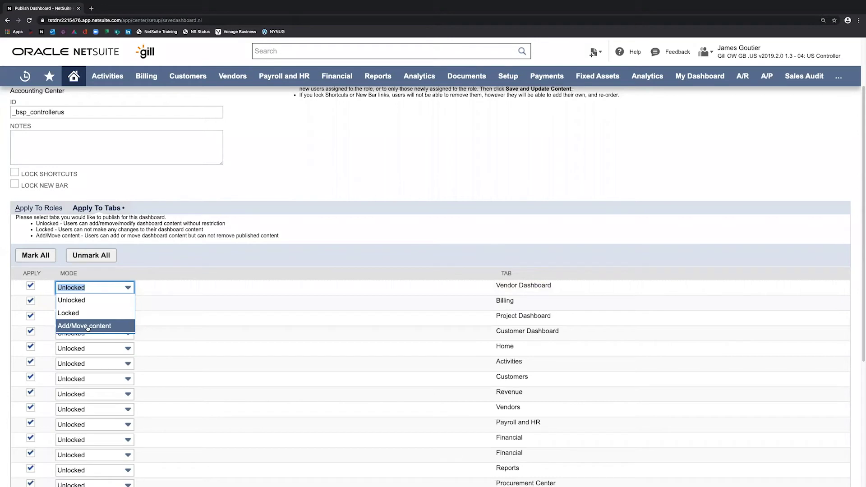
left_click(310, 235)
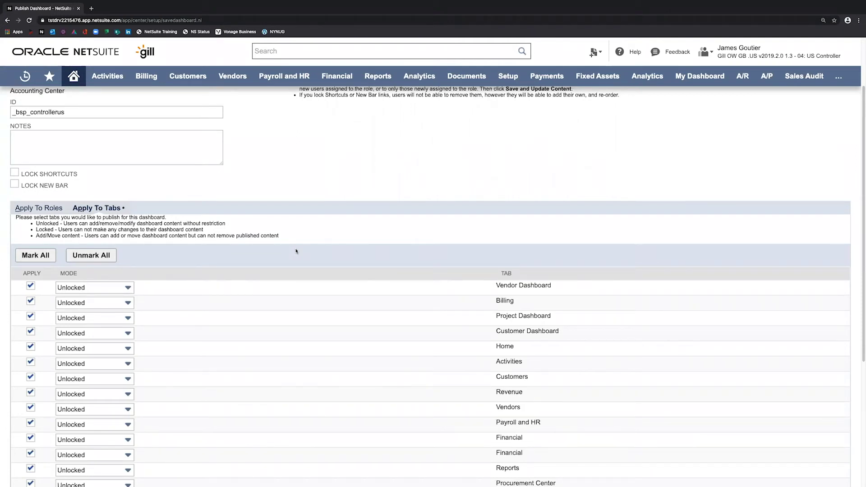
Step: Review the role and tab selections, then save the published dashboard and accept moving the US Controller role from its existing dashboard
scroll(255, 251, "down", 5)
scroll(136, 292, "up", 1)
scroll(136, 293, "up", 5)
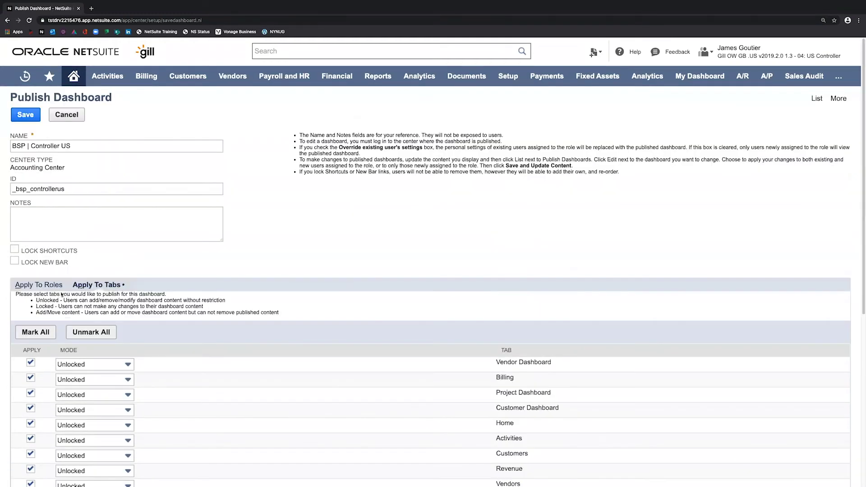
left_click(40, 285)
left_click(111, 286)
left_click(20, 117)
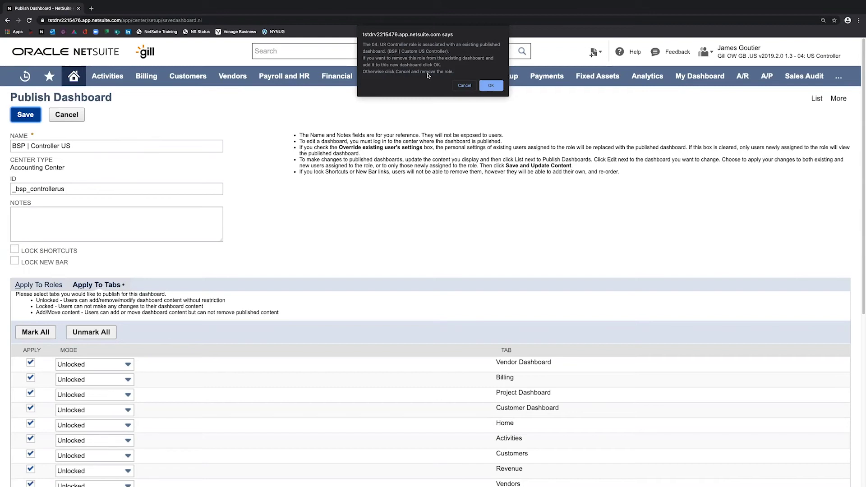
left_click(490, 87)
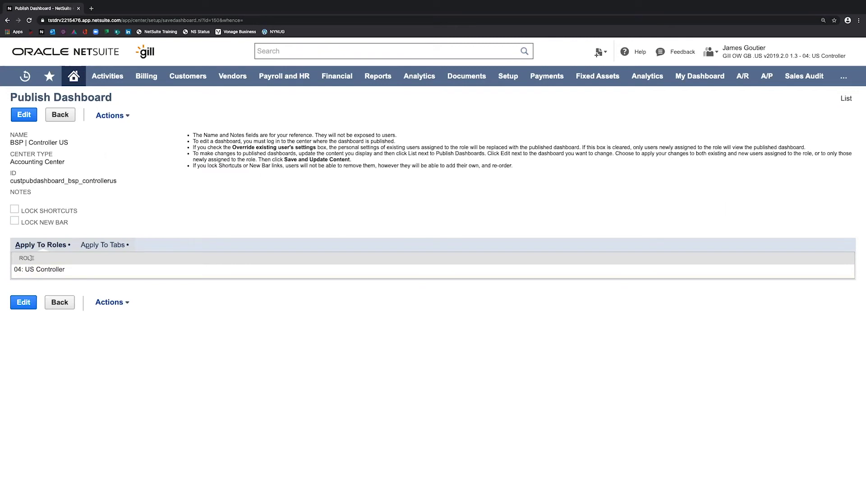
Step: Check the published dashboard's name and switch to the Administrator role in the Gill OW GB .US v2019.2.0 1.3 account
triple_click(28, 142)
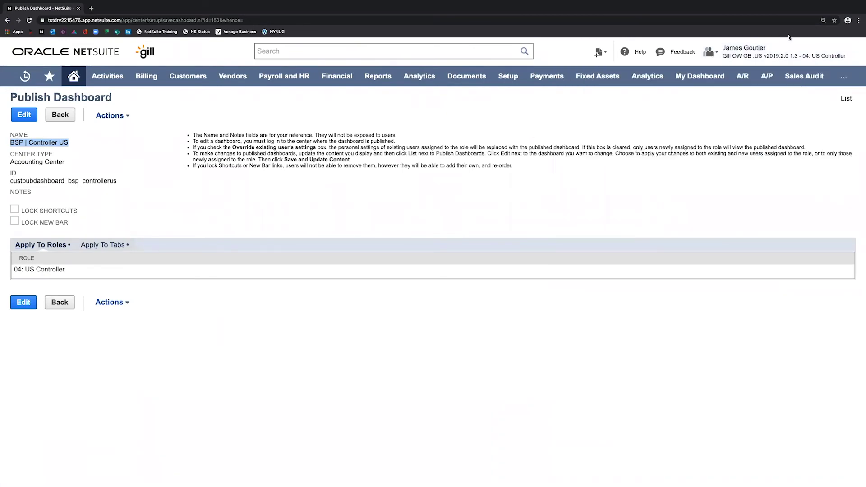
mouse_move(788, 43)
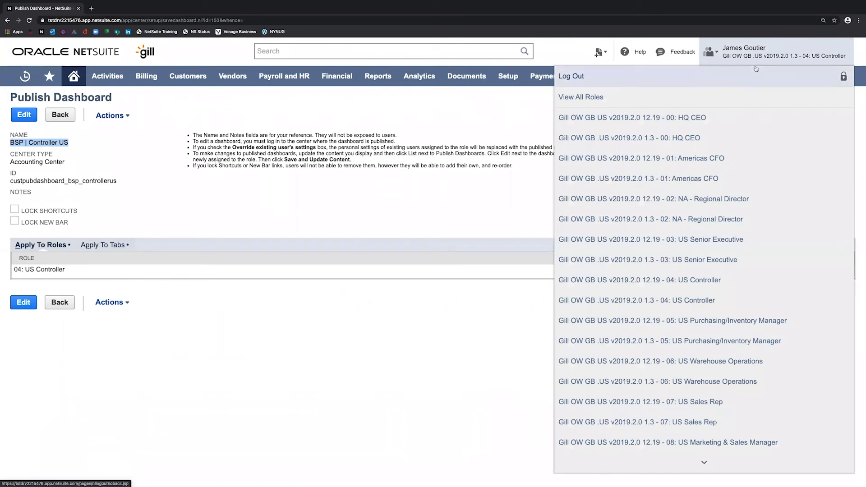
scroll(716, 262, "down", 3)
scroll(716, 294, "down", 2)
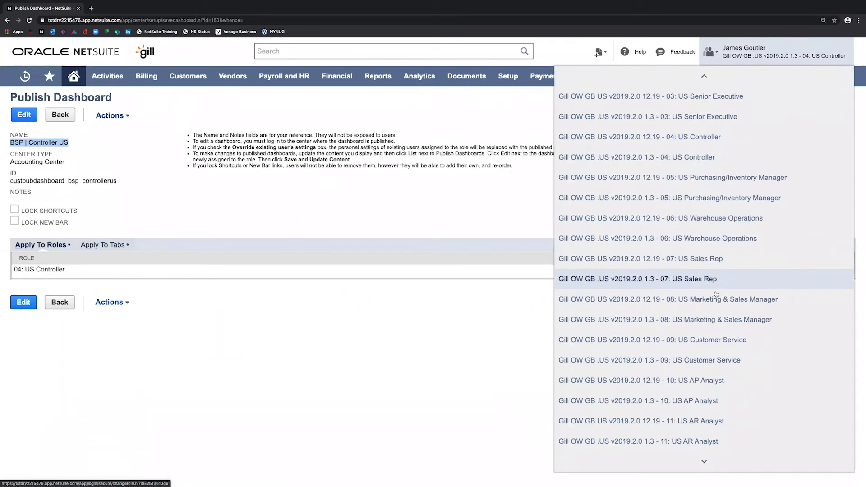
scroll(717, 295, "down", 2)
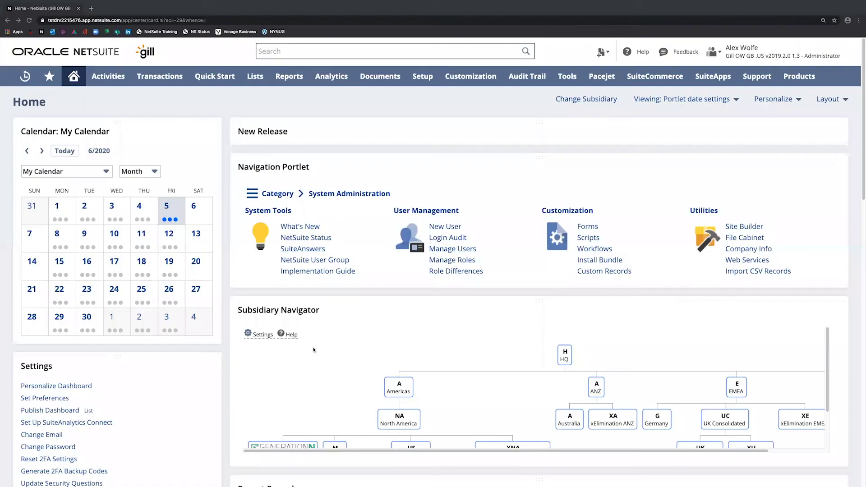
Step: Open the Manage Roles list from the Users/Roles setup area
left_click(430, 106)
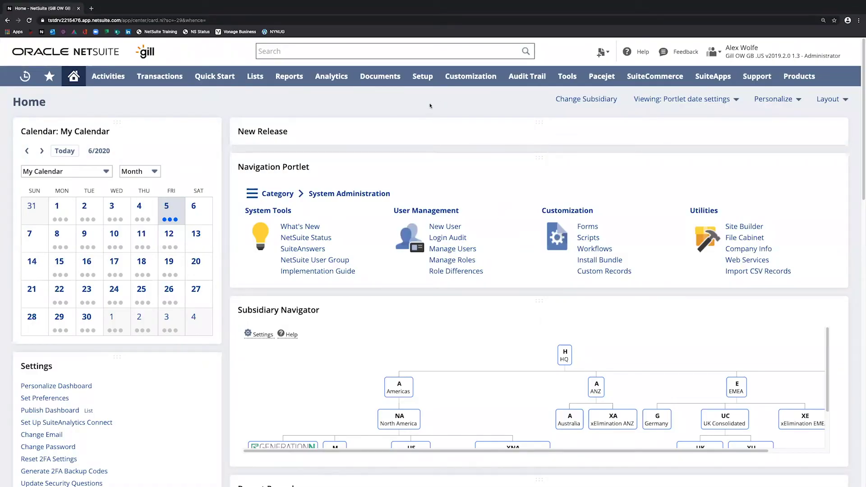
mouse_move(430, 80)
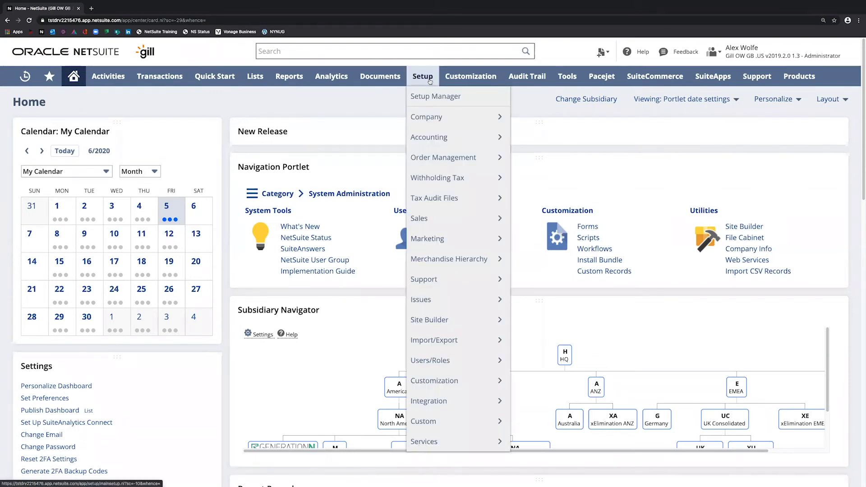
mouse_move(453, 310)
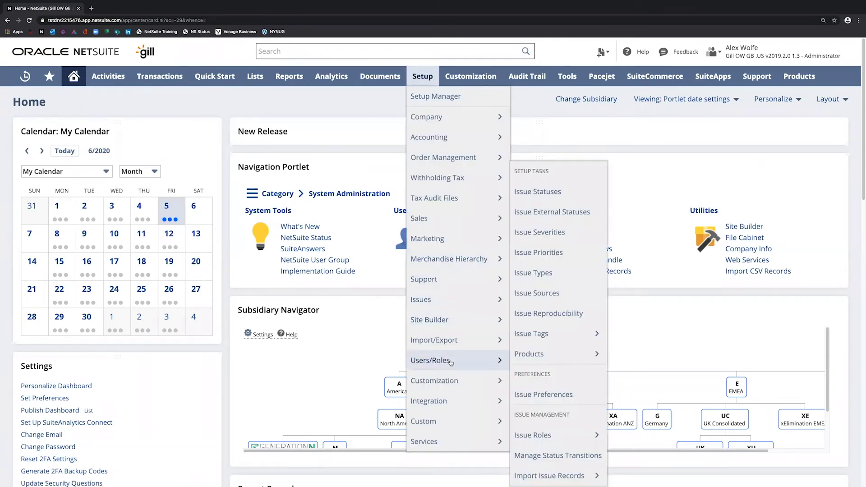
mouse_move(452, 361)
mouse_move(566, 342)
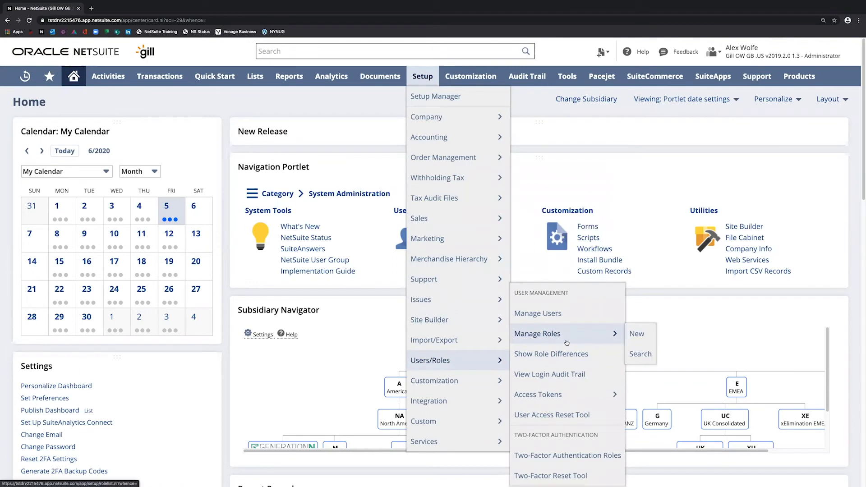
left_click(566, 343)
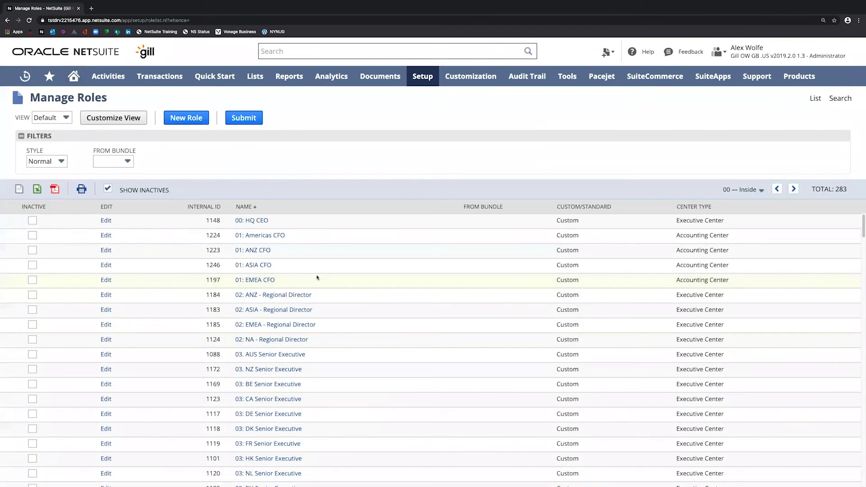
Step: Find the 04: US Controller role in the roles list and open its record
scroll(271, 436, "down", 1)
scroll(271, 436, "down", 1)
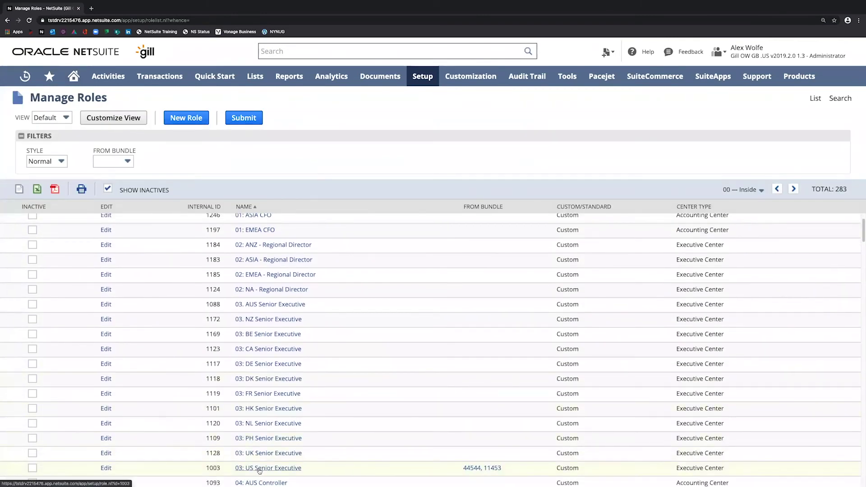
scroll(259, 470, "down", 5)
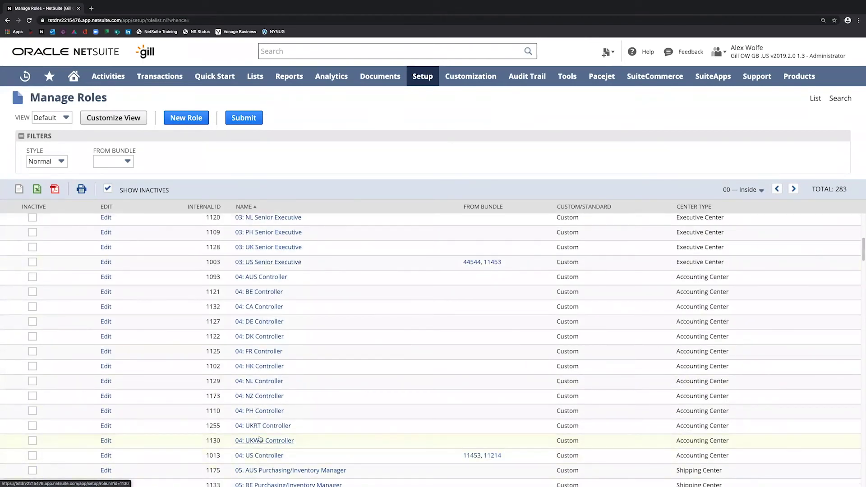
scroll(261, 439, "down", 1)
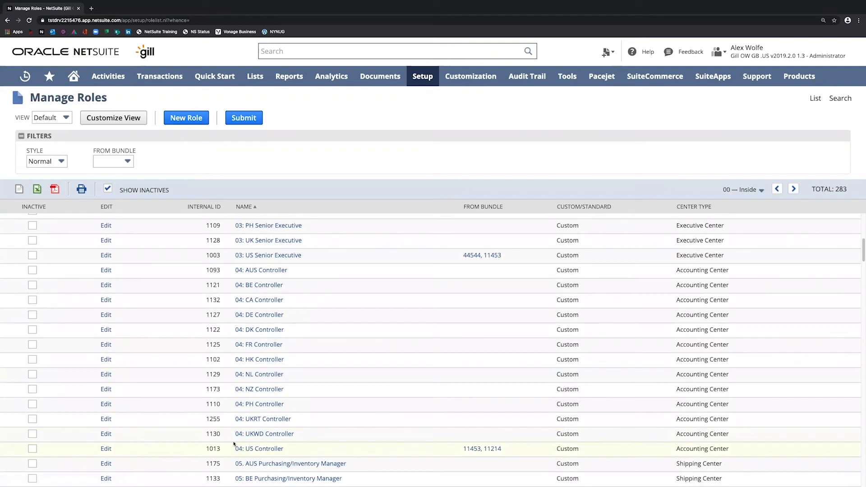
left_click(248, 450)
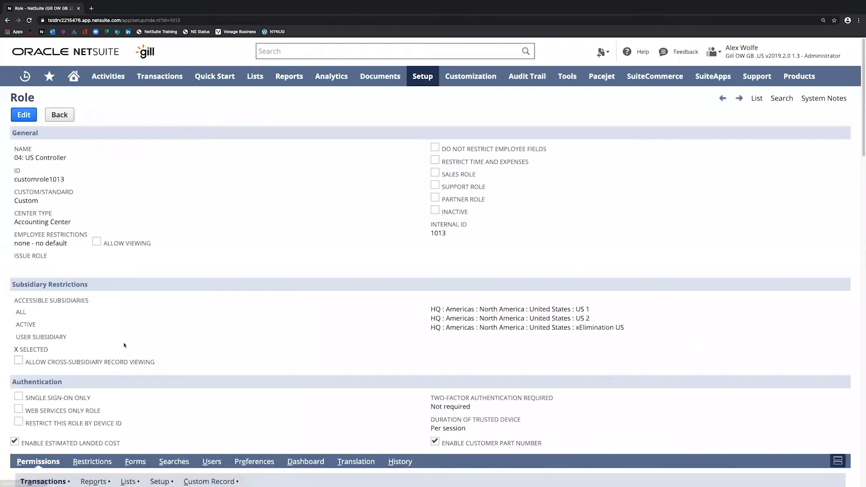
Step: Check which published dashboard is assigned to the US Controller role in its Dashboard settings
scroll(262, 338, "down", 4)
scroll(258, 341, "down", 2)
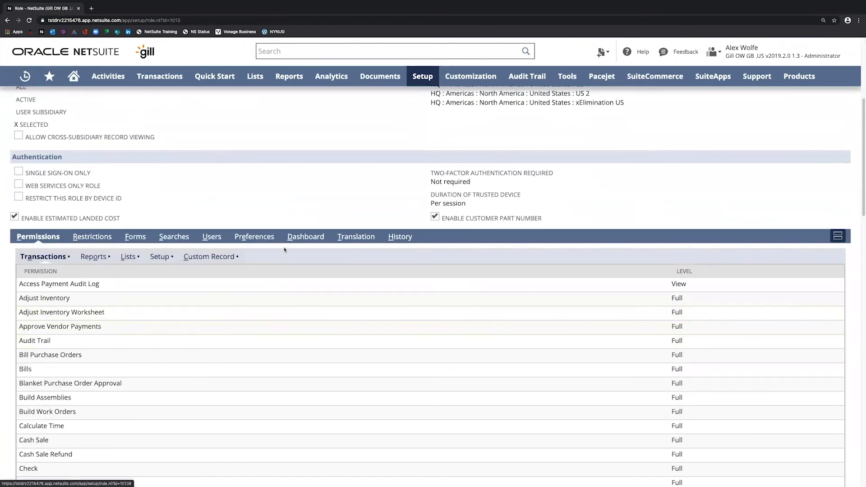
left_click(307, 237)
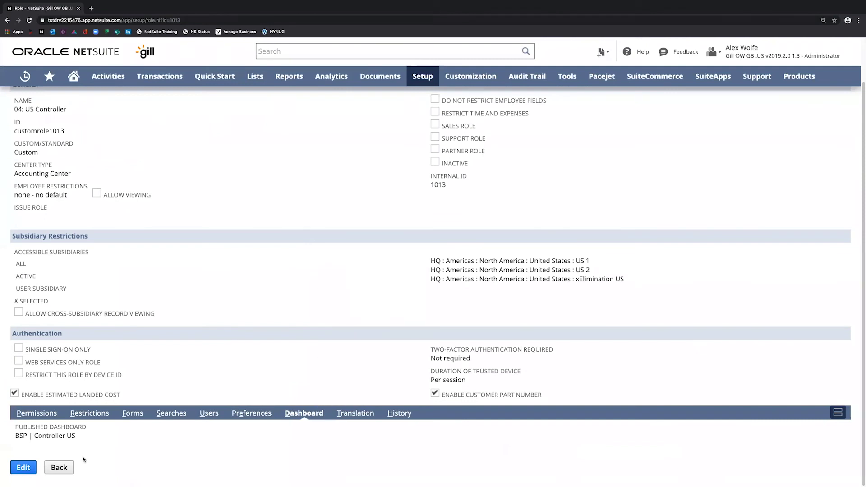
triple_click(60, 436)
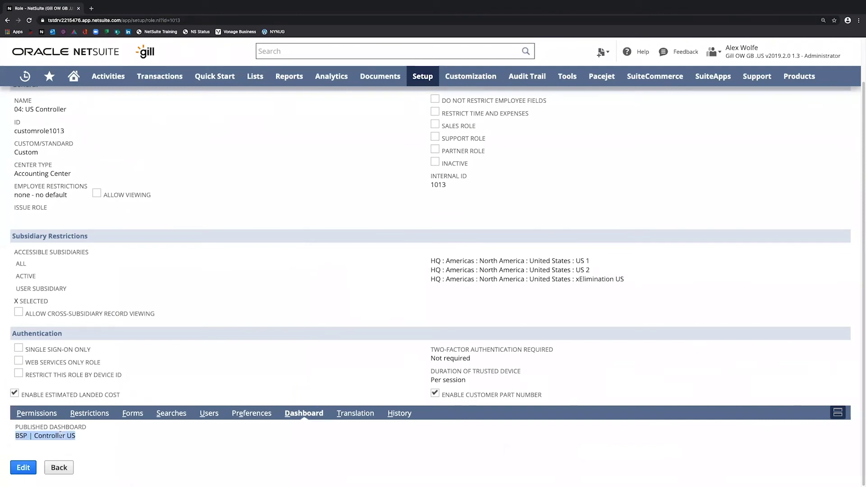
left_click(39, 449)
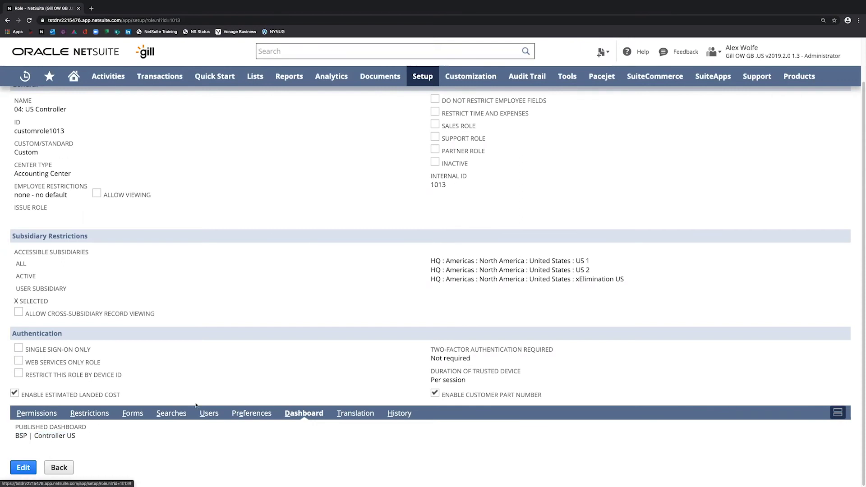
Step: Examine the role's Setup permissions for the Publish Dashboards access level, and return to the Home dashboard
left_click(22, 414)
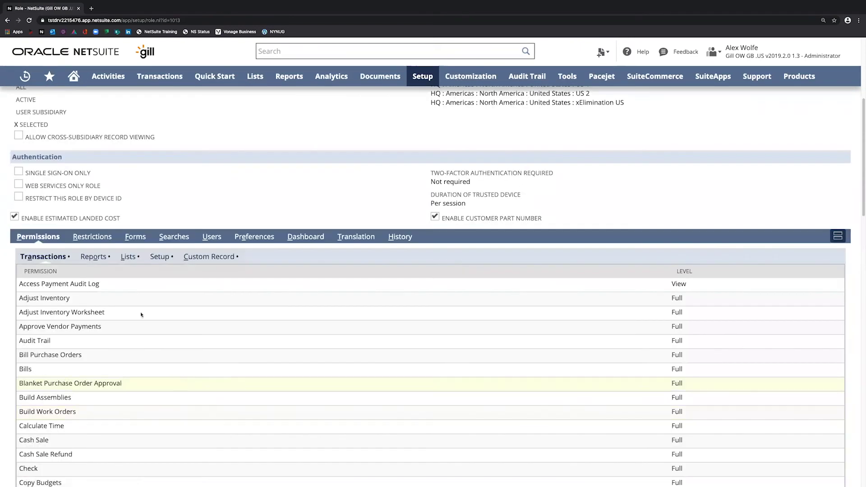
left_click(165, 259)
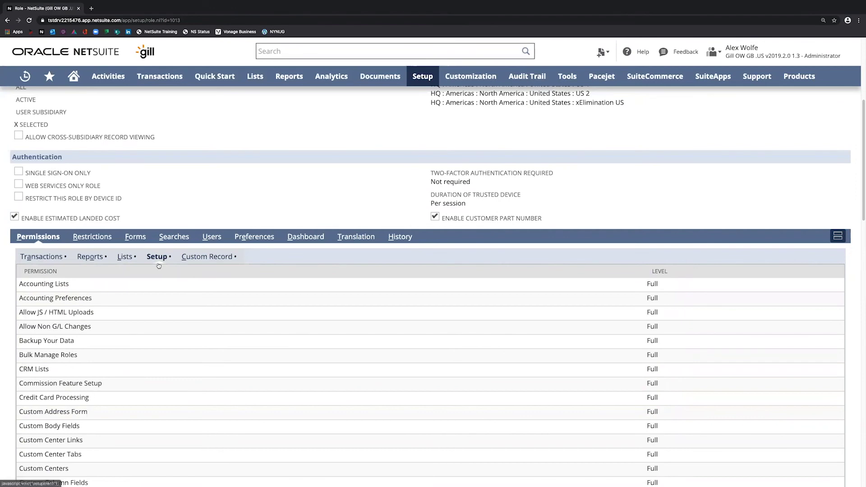
scroll(172, 359, "down", 5)
scroll(171, 363, "down", 9)
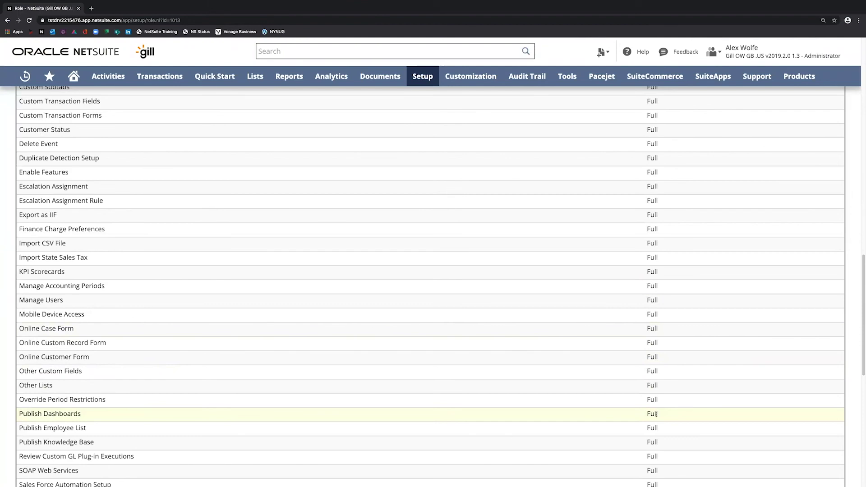
scroll(260, 186, "up", 20)
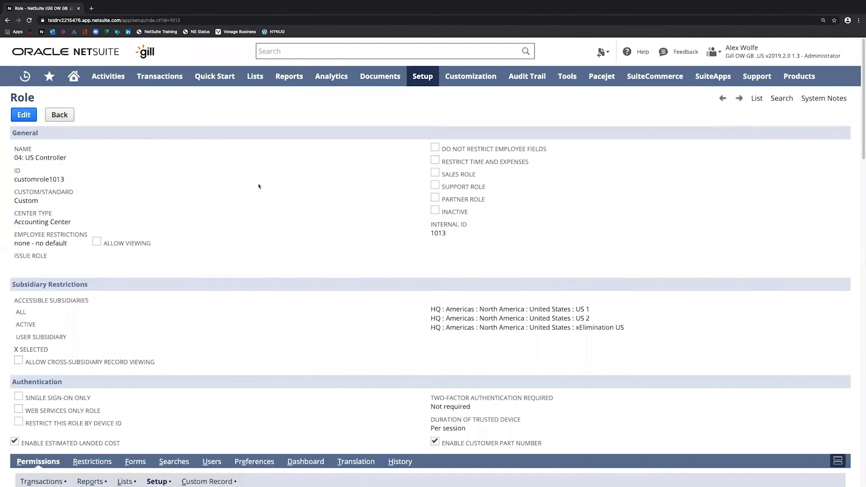
left_click(73, 76)
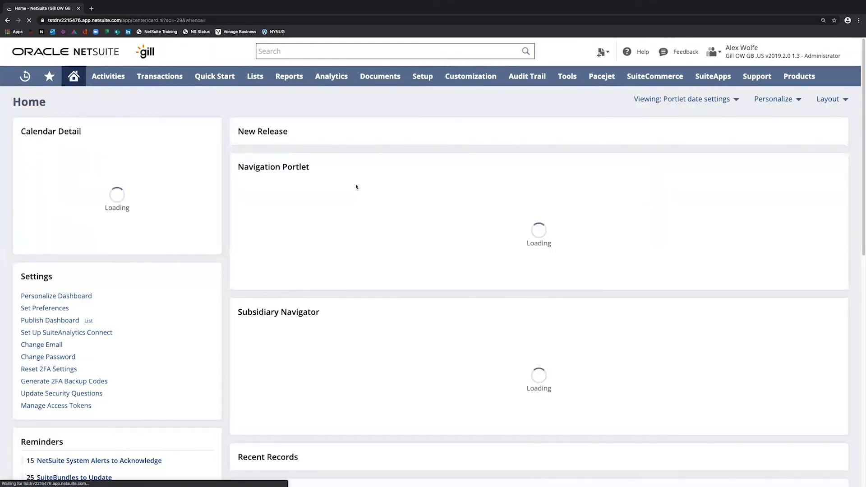